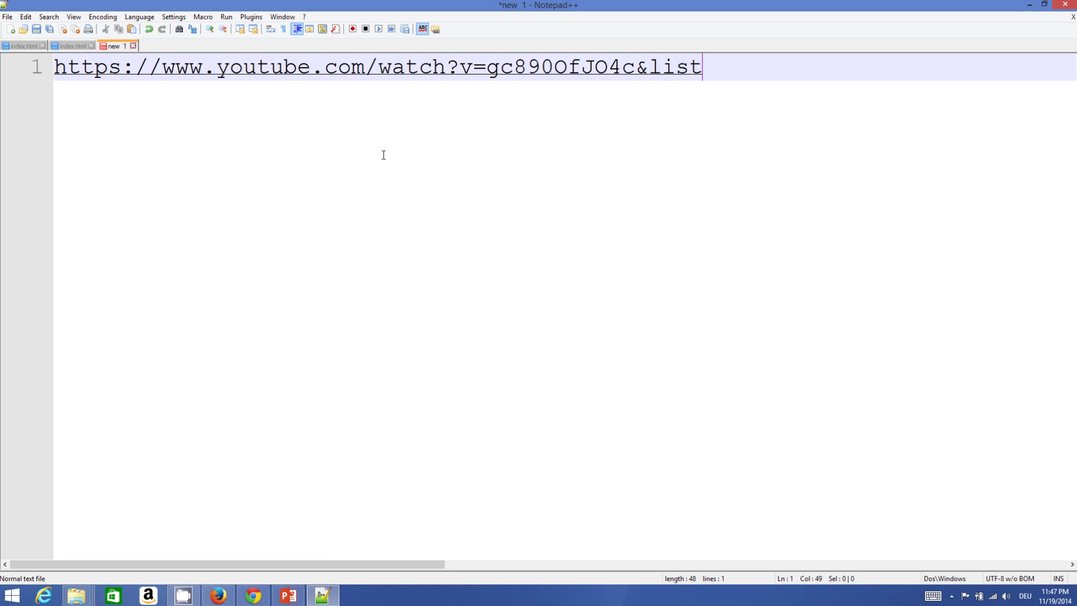
Step: Delete "watch?" from the YouTube video URL on the first line
click(476, 75)
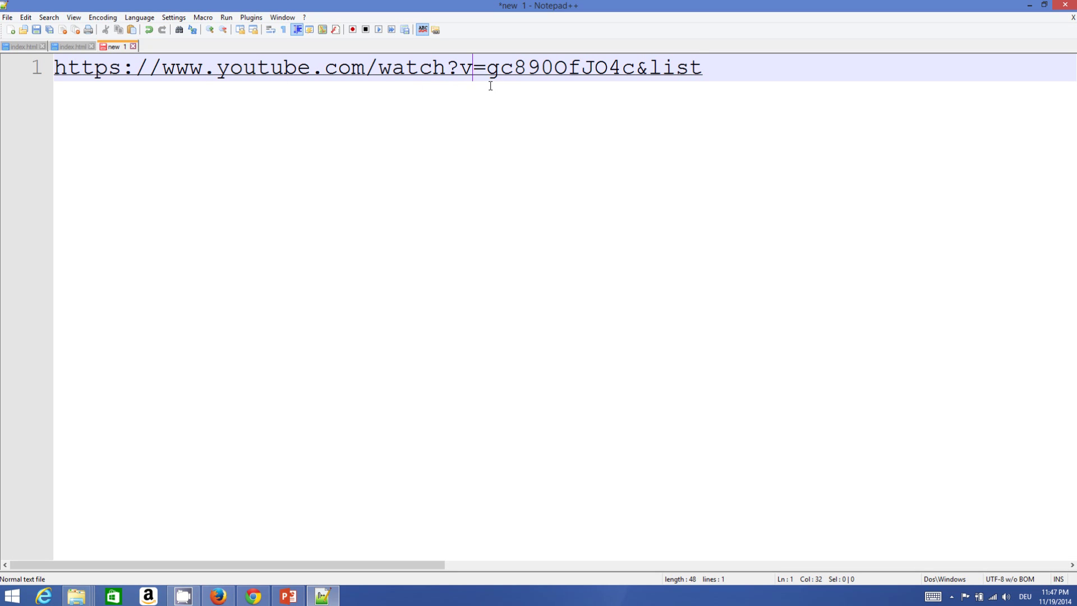
click(460, 75)
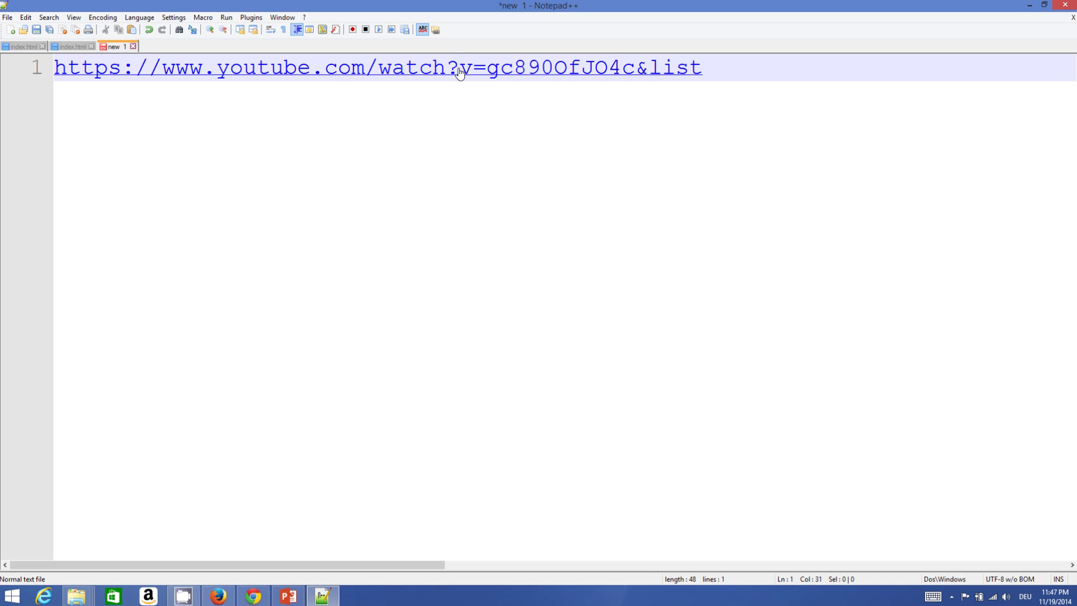
key(shift+Left)
key(shift+Left)
key(shift+Left)
key(shift+Left)
key(shift+Left)
key(shift+Left)
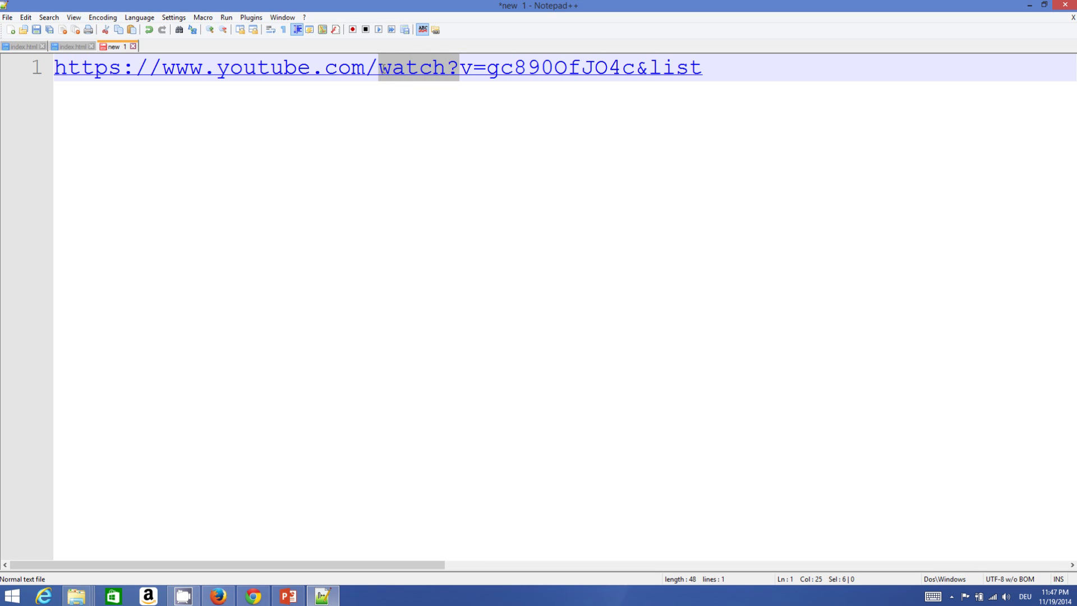
key(Left)
key(shift+Right)
key(shift+Right)
key(shift+Right)
key(shift+Right)
key(shift+Right)
key(shift+Right)
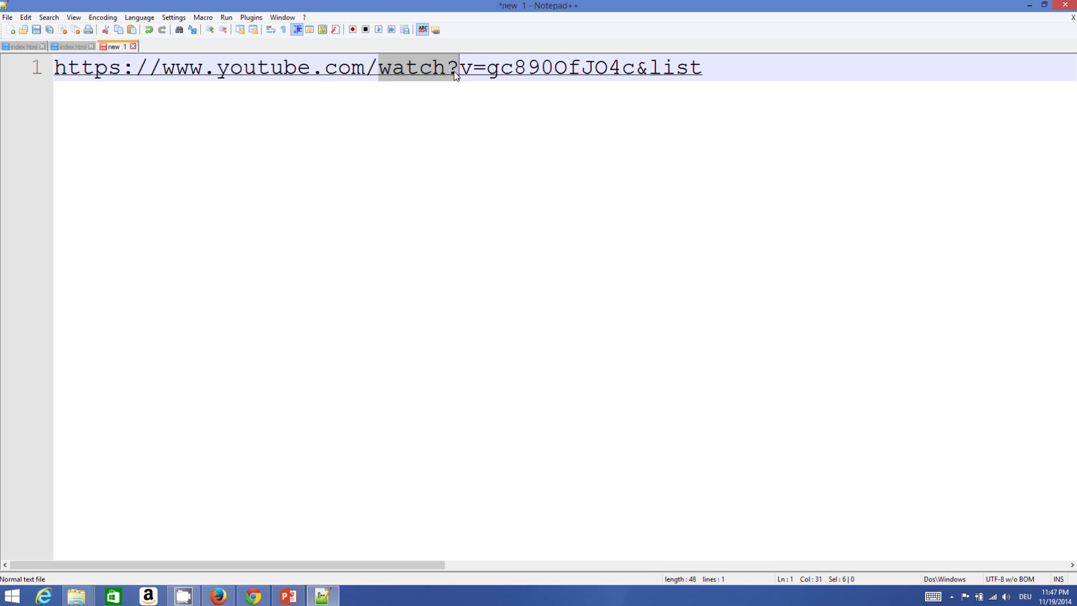
key(Delete)
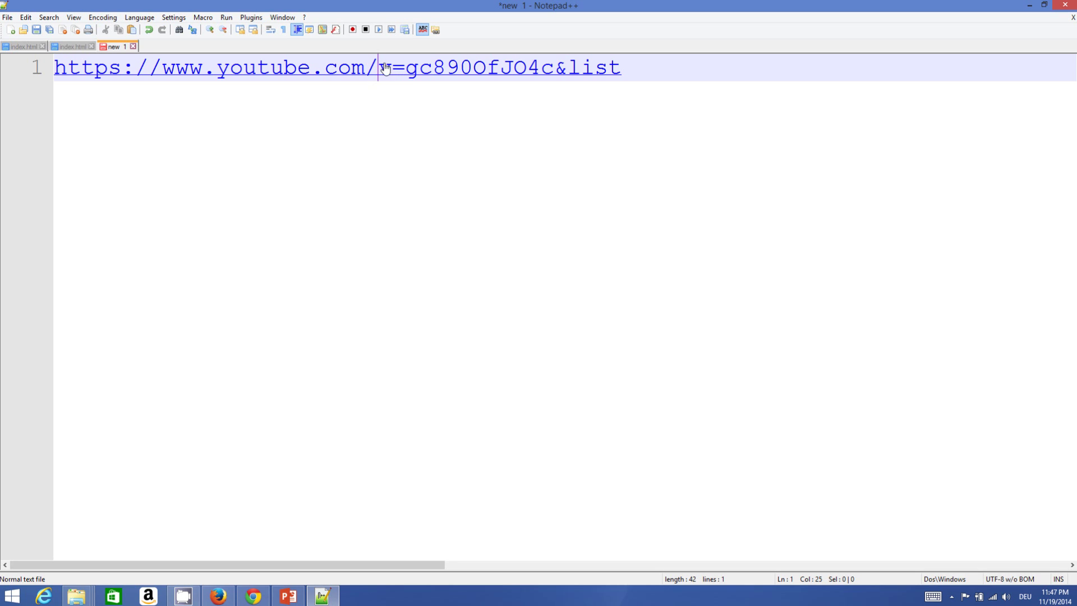
Step: Replace the equals sign after "v" in the YouTube URL with a slash
drag(405, 70, 396, 69)
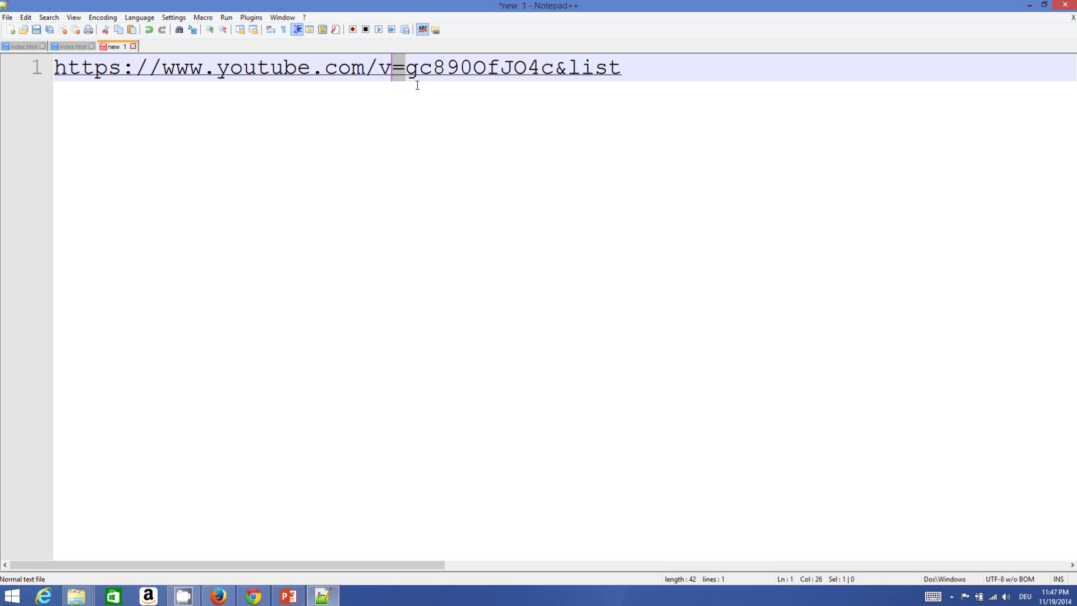
text(/)
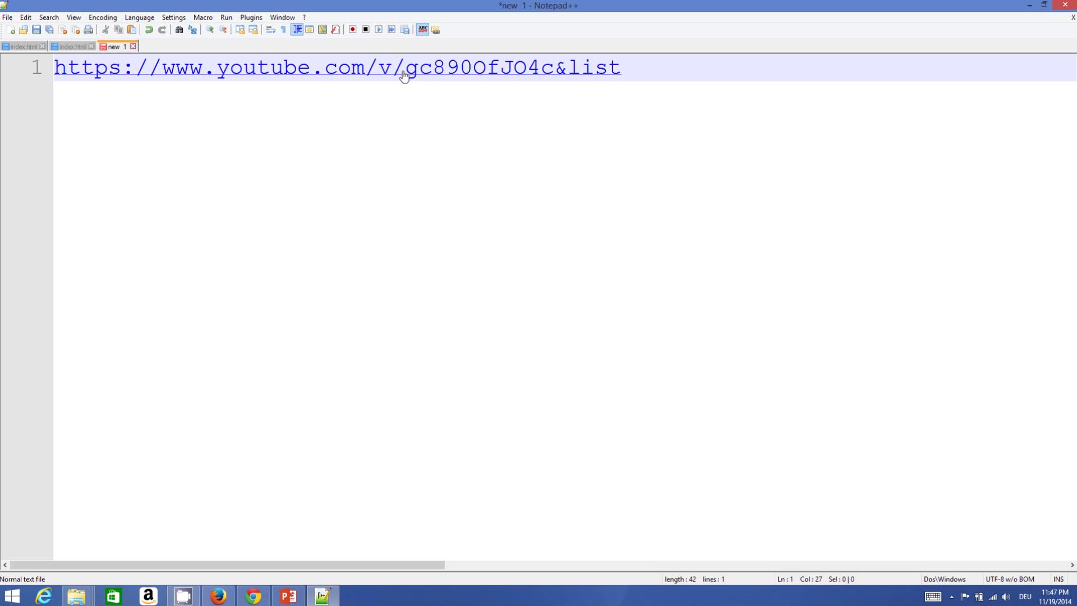
drag(406, 66, 632, 79)
click(631, 95)
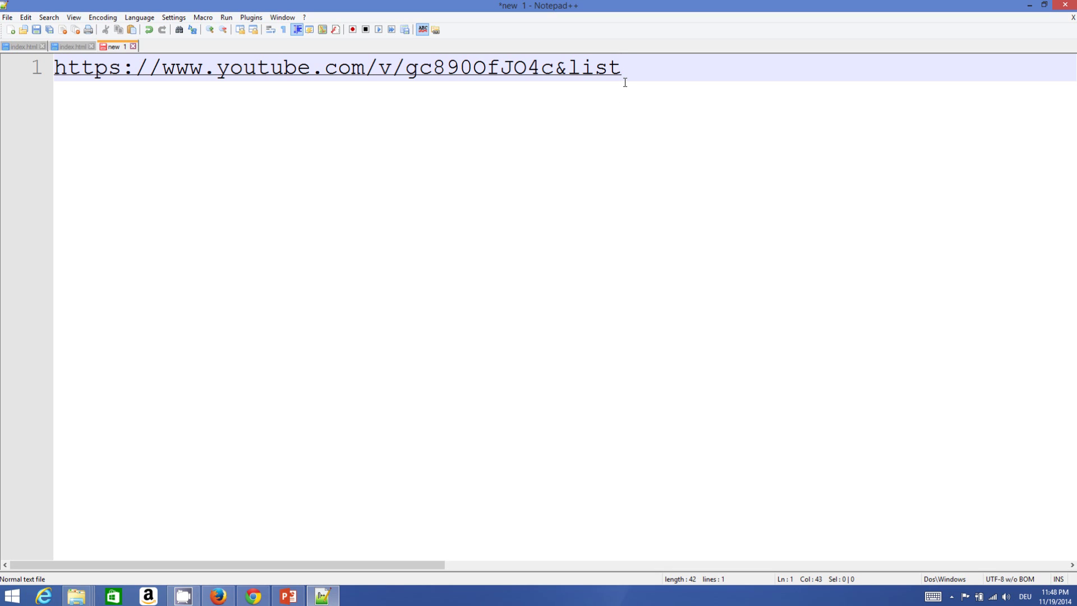
Step: Append "&autoplay=1" to the end of the YouTube URL
click(437, 599)
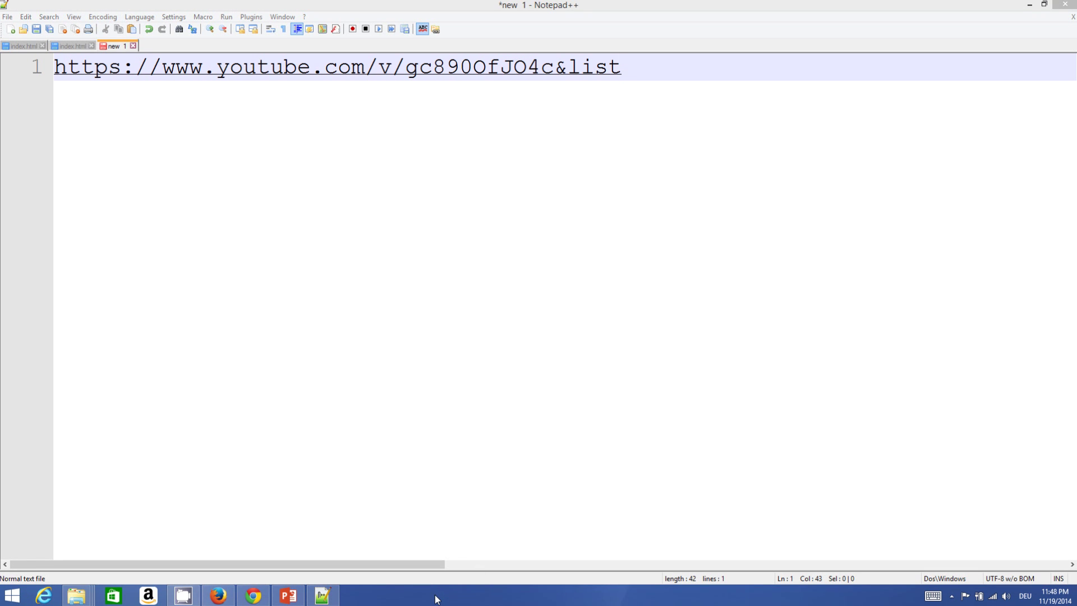
click(631, 76)
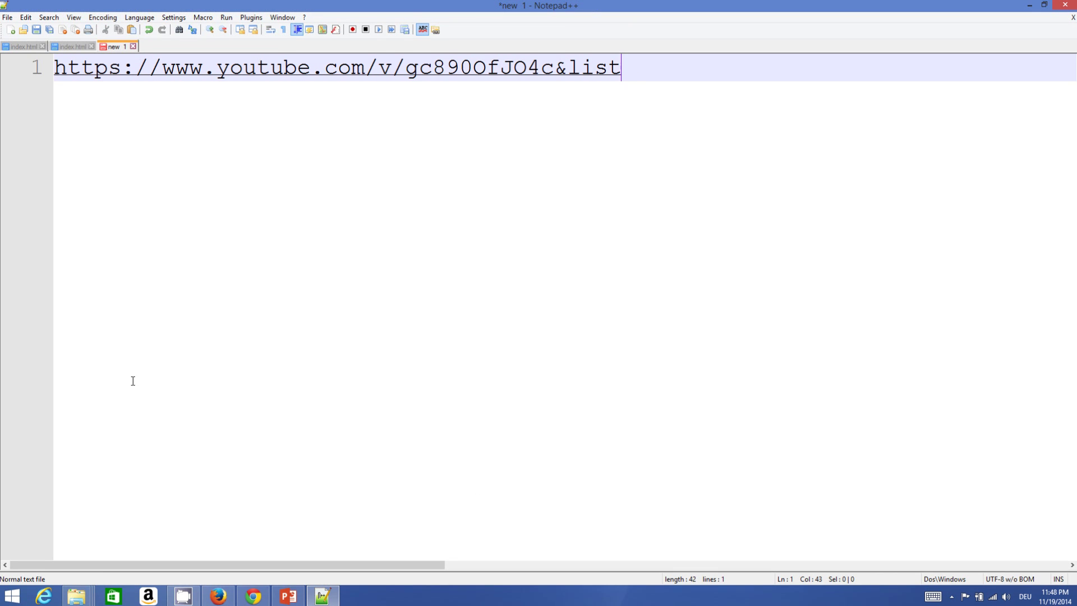
text(&autopl)
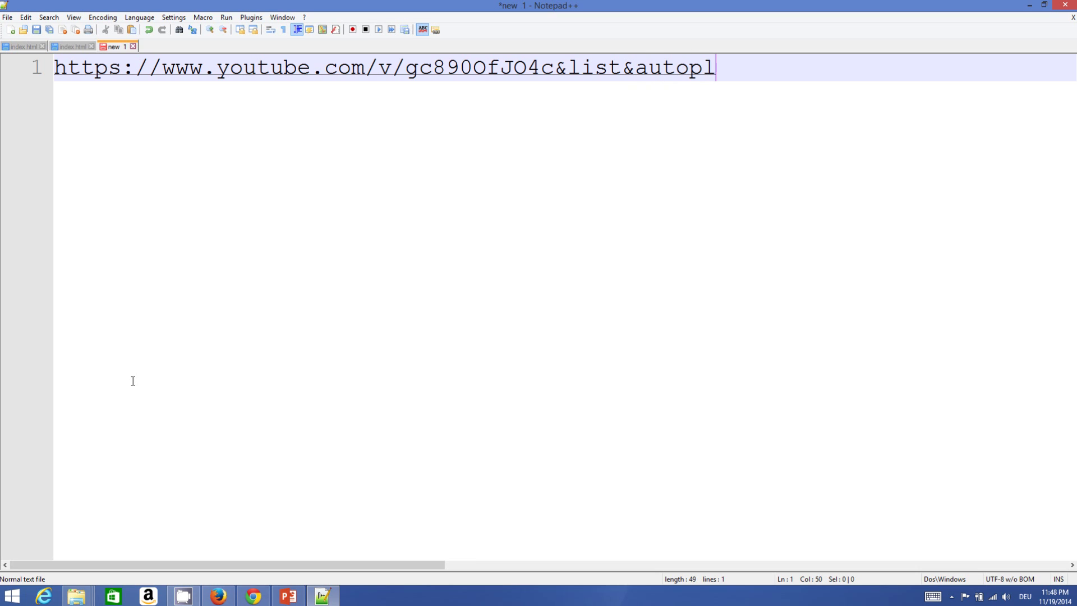
text(ay=)
text(^1)
key(BackSpace)
key(BackSpace)
text(1)
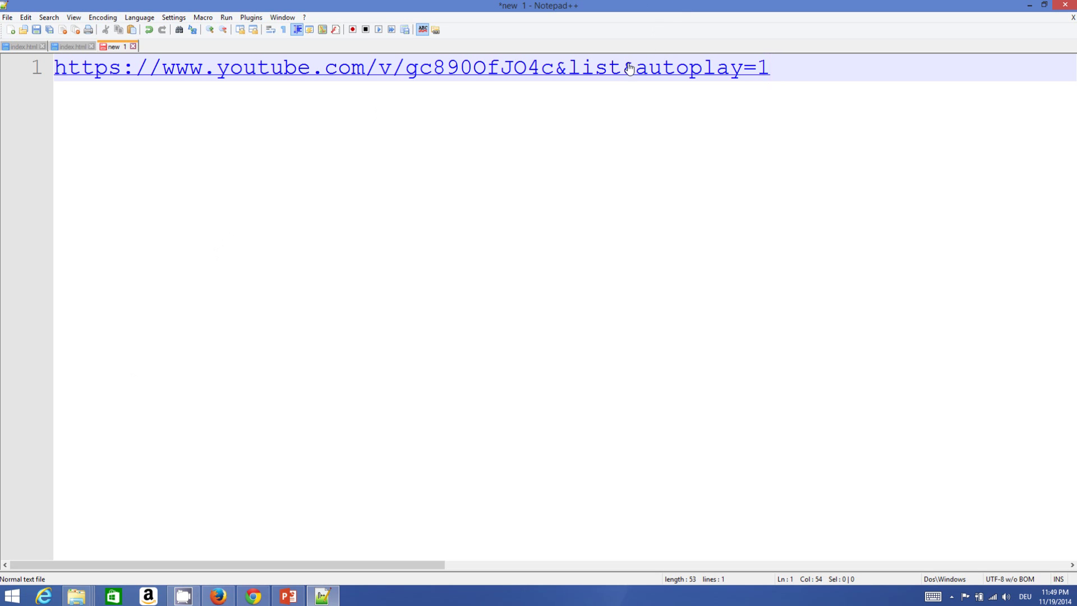
Step: Copy the "&autoplay=1" parameter from the end of the URL and paste it on line 4, leaving two blank lines between
drag(771, 67, 628, 69)
key(ctrl+c)
click(780, 73)
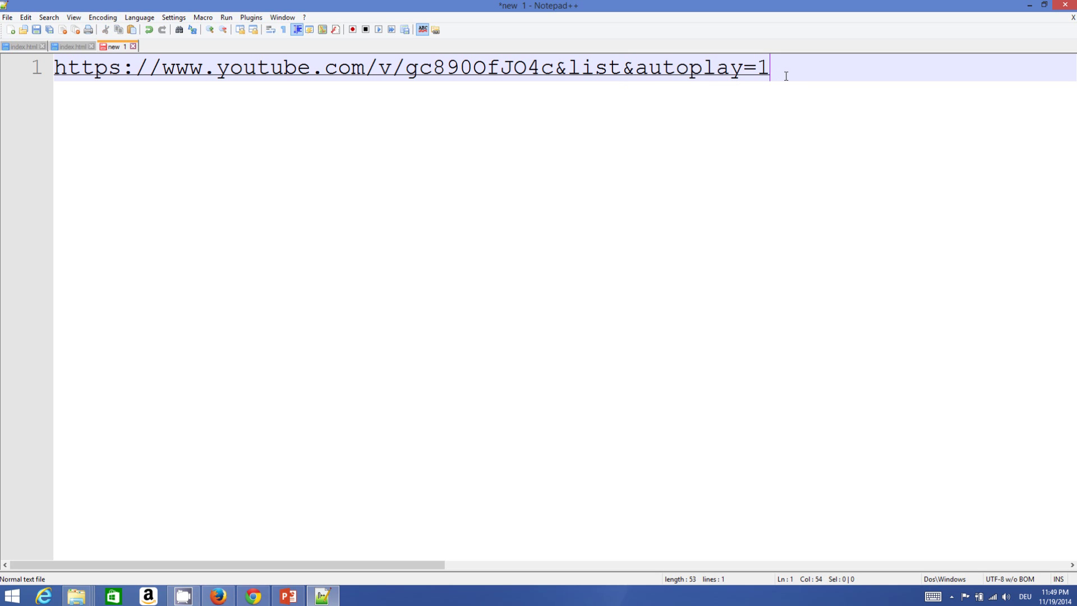
key(Return)
key(Return)
key(Return)
key(ctrl+v)
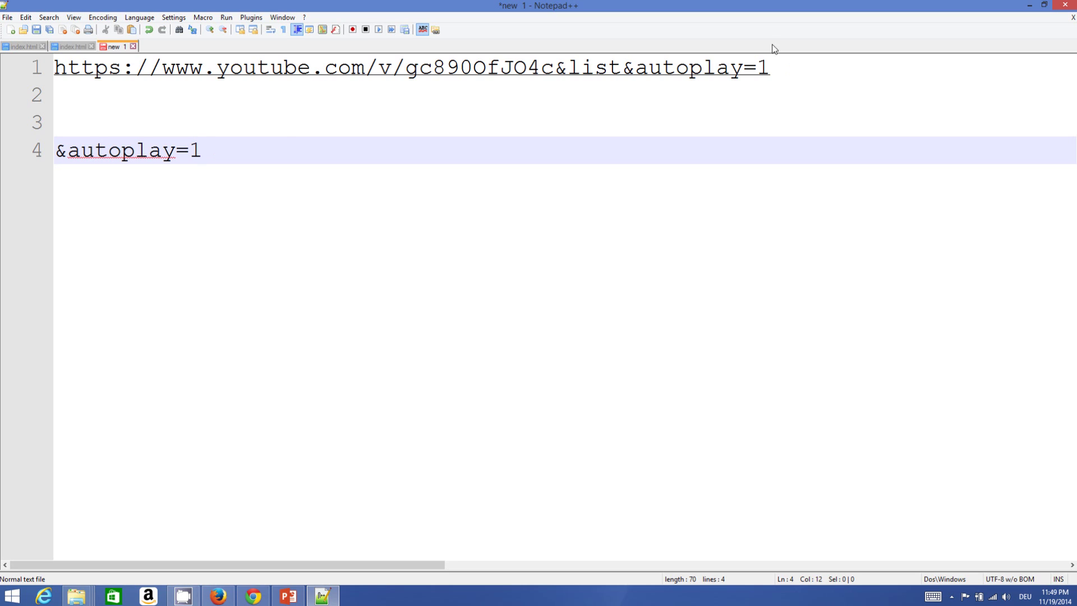
key(Left)
key(Left)
key(Left)
key(Left)
key(Left)
key(Left)
key(Left)
key(Left)
key(Left)
key(Left)
key(shift+Left)
drag(68, 152, 171, 153)
click(175, 151)
Step: Select the entire modified YouTube URL on the first line
click(777, 68)
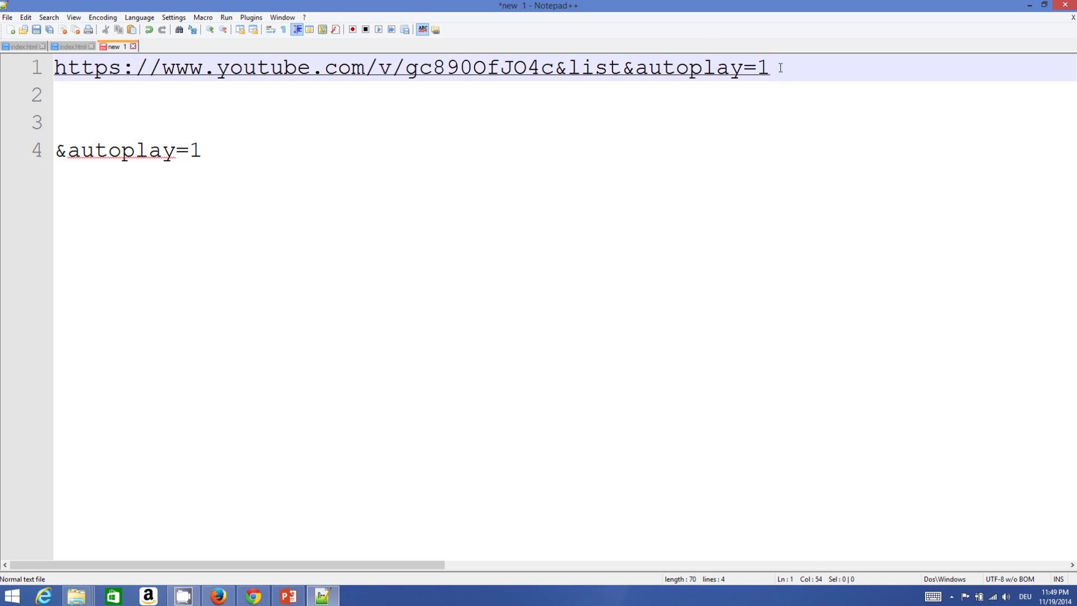
drag(777, 68, 644, 83)
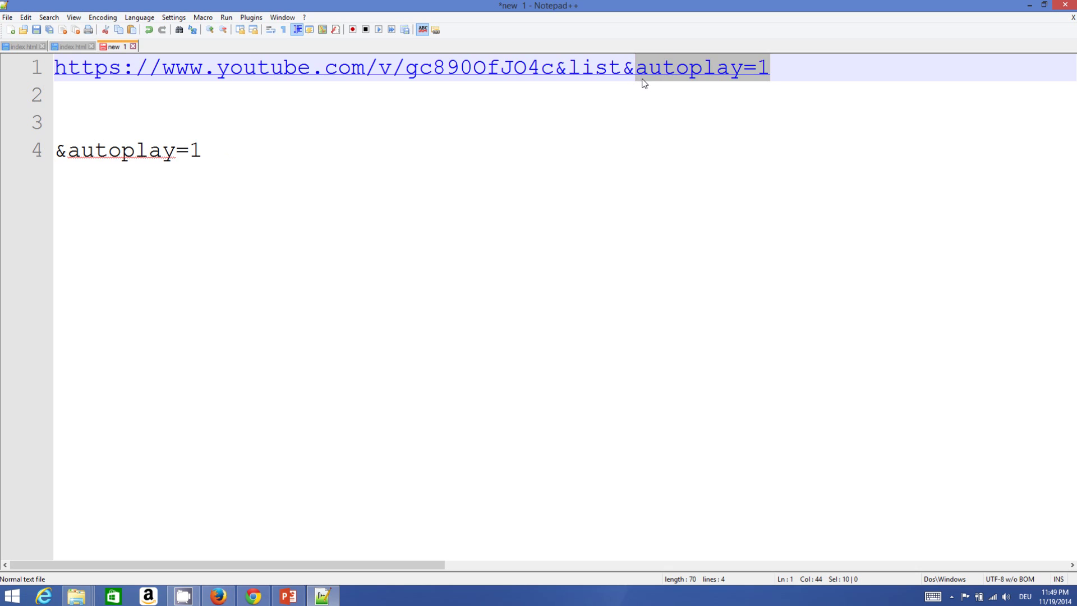
click(596, 87)
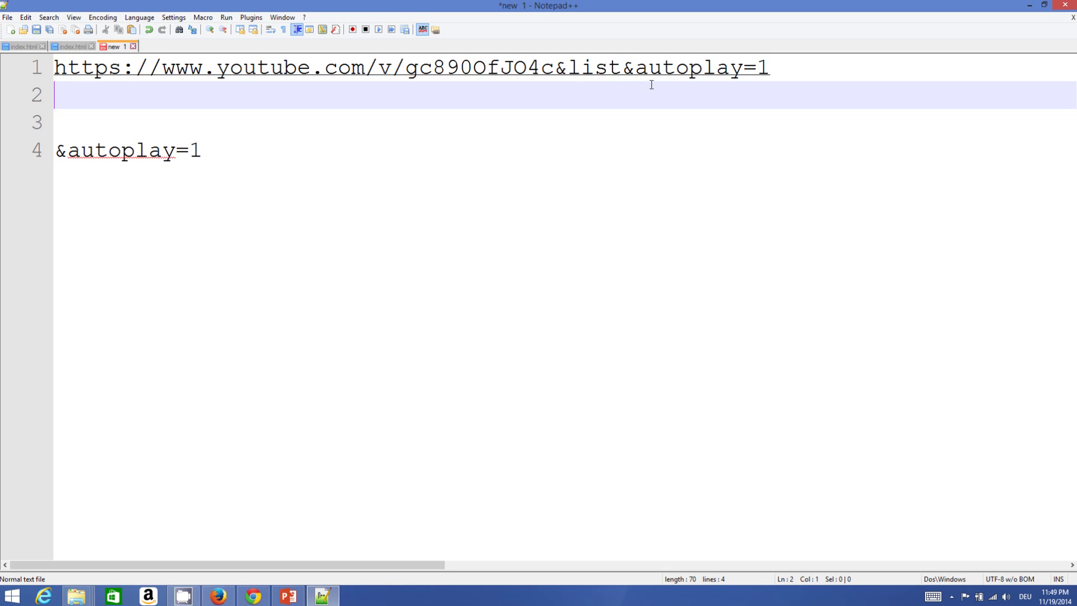
click(779, 69)
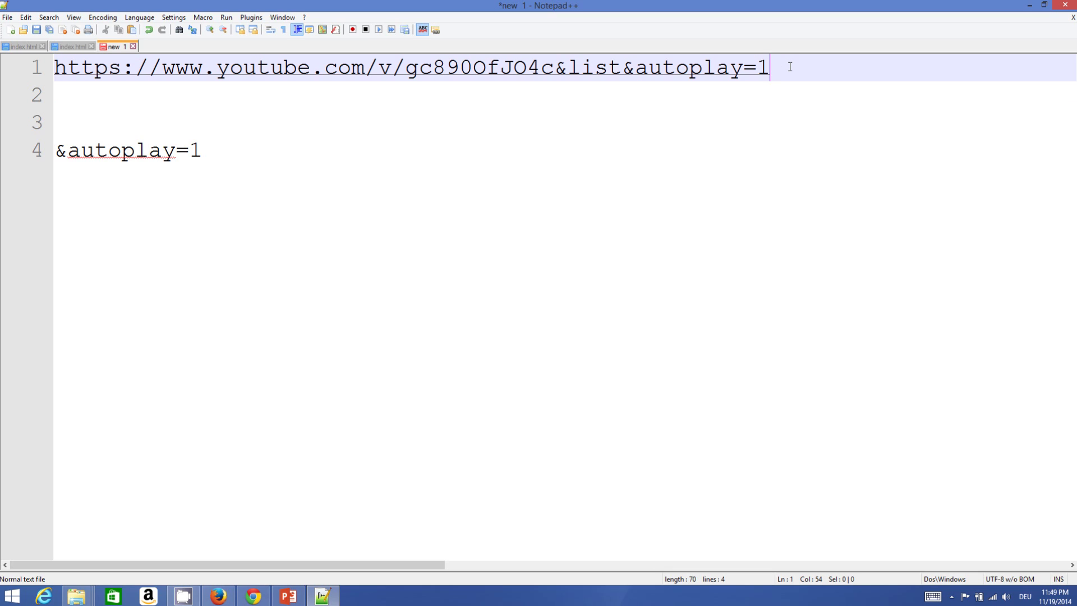
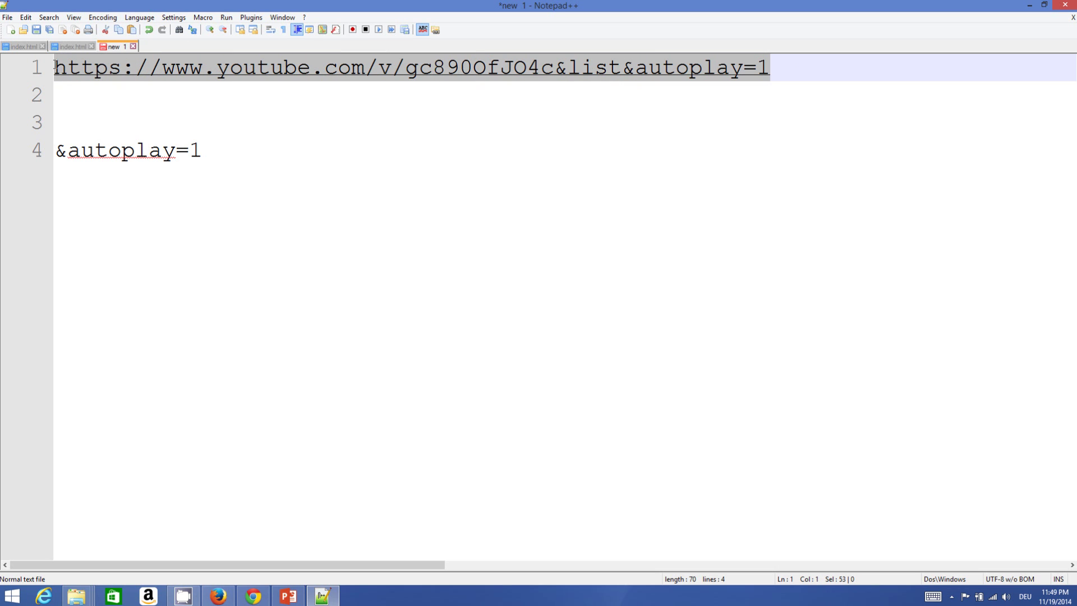
Step: Switch to PowerPoint and enable the Developer tab in the ribbon customization options
click(288, 596)
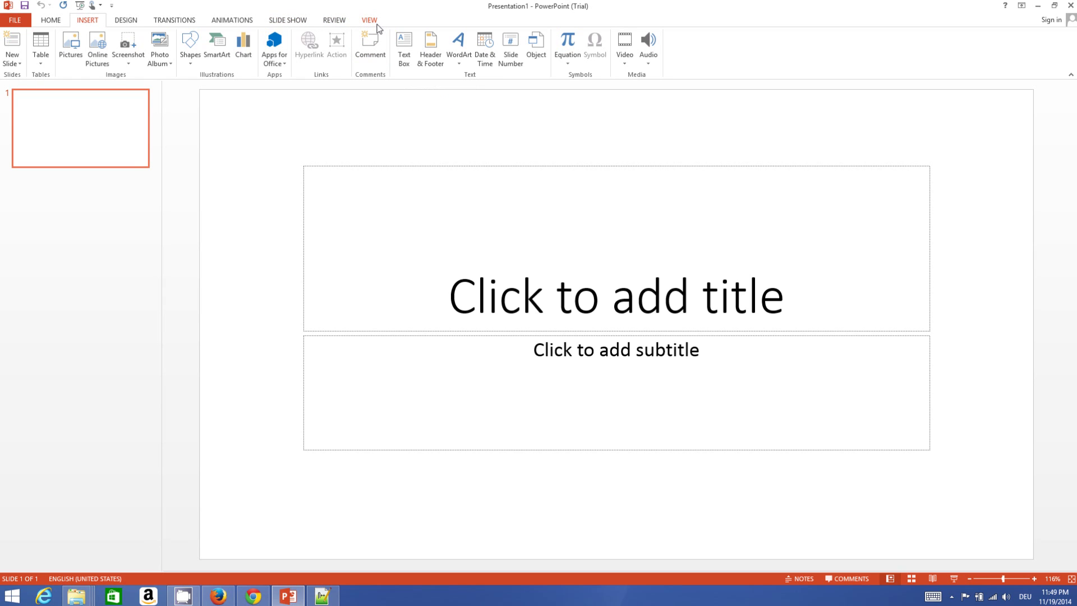
click(15, 20)
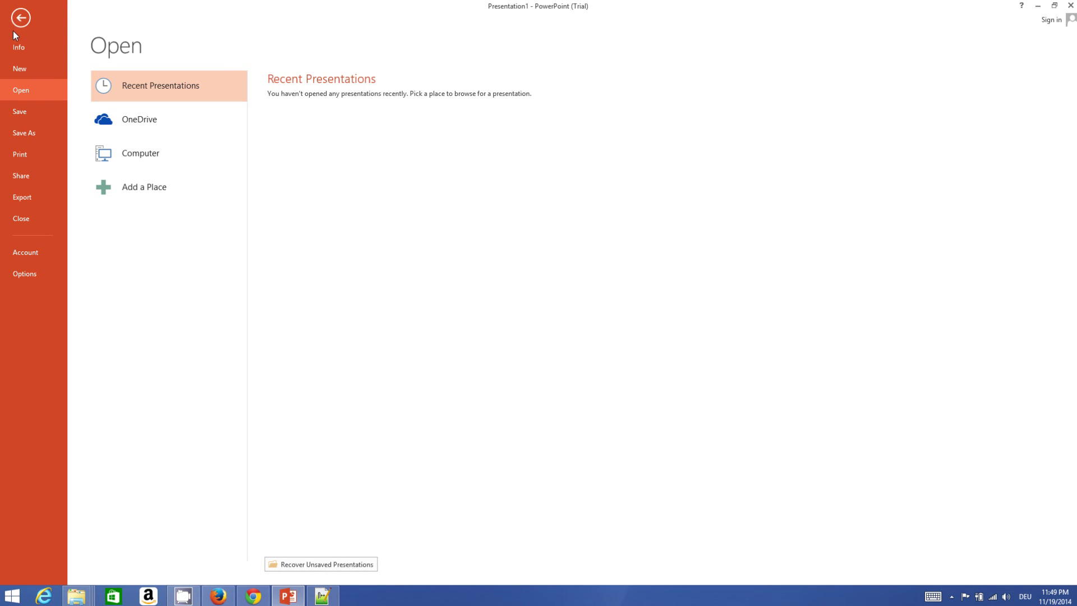
click(24, 275)
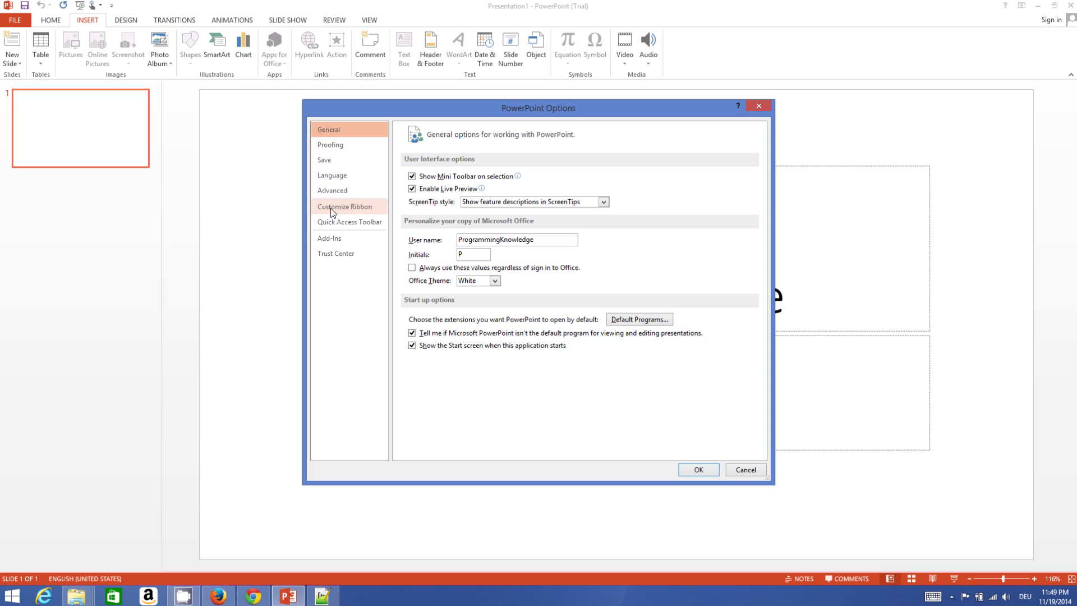
click(352, 213)
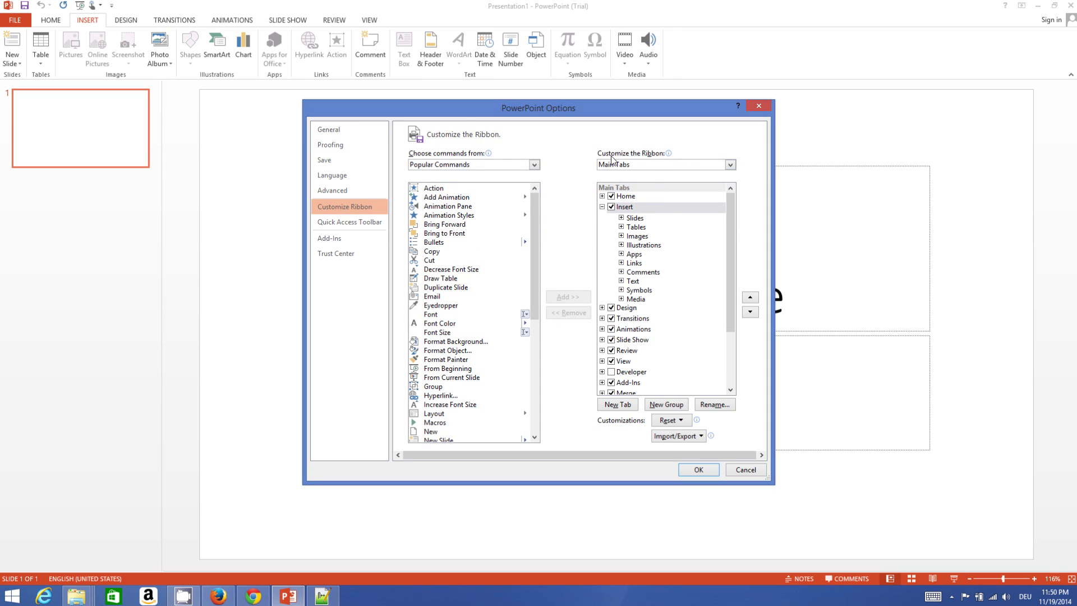
drag(731, 251, 724, 282)
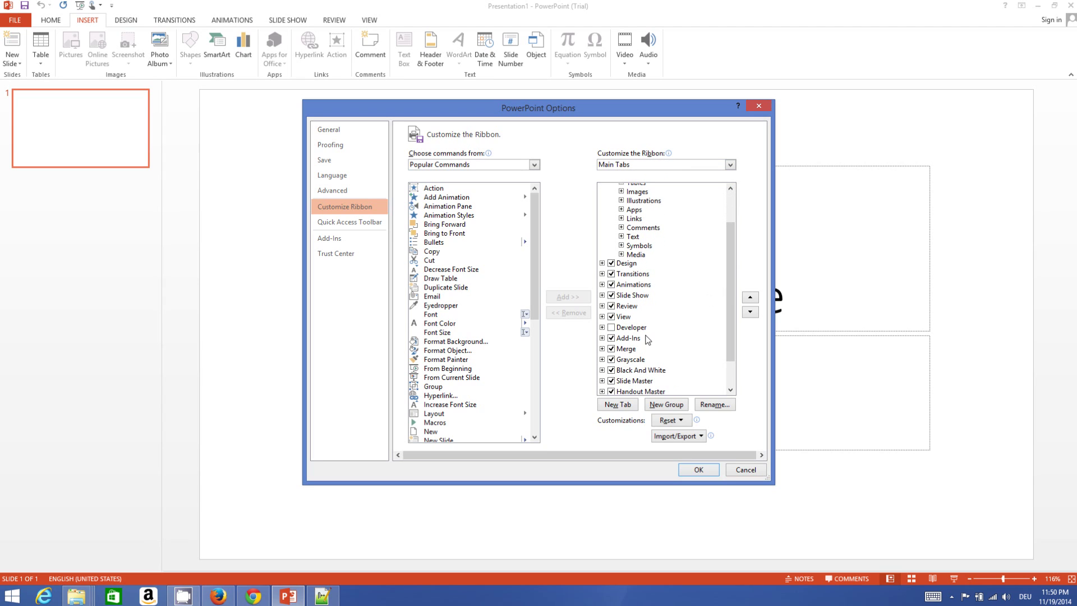
click(611, 328)
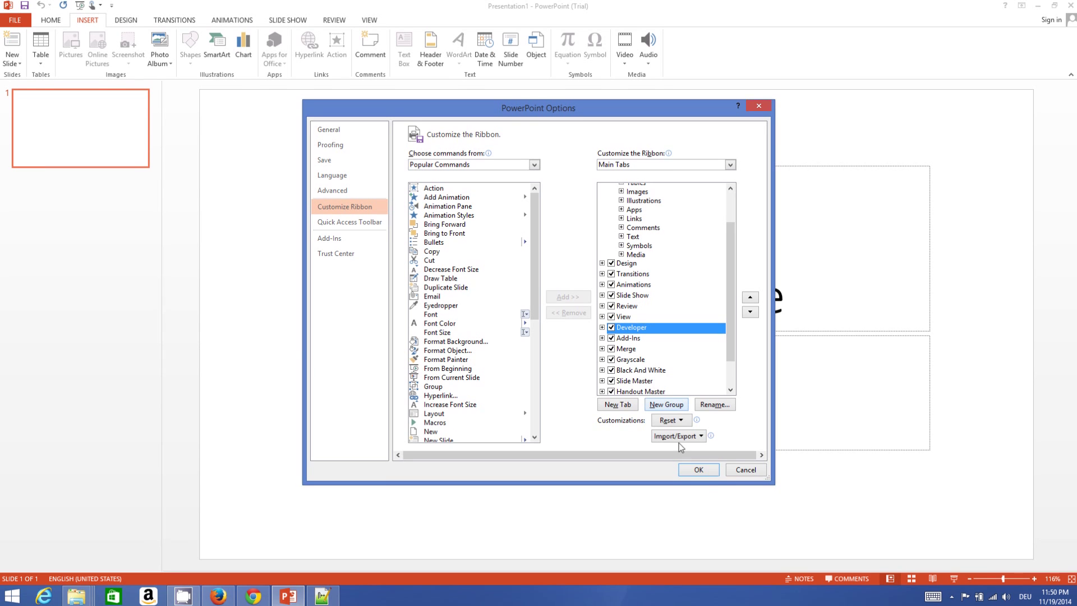
click(700, 471)
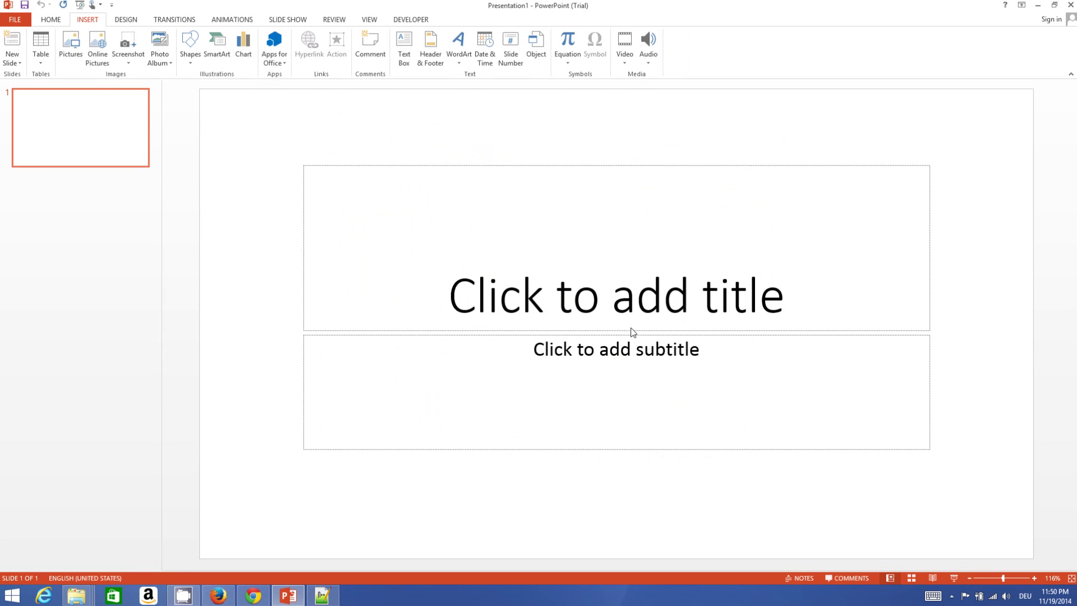
Step: Insert a Shockwave Flash Object control from the additional developer controls, drawn as a large rectangle over the slide's title and subtitle placeholders
click(404, 25)
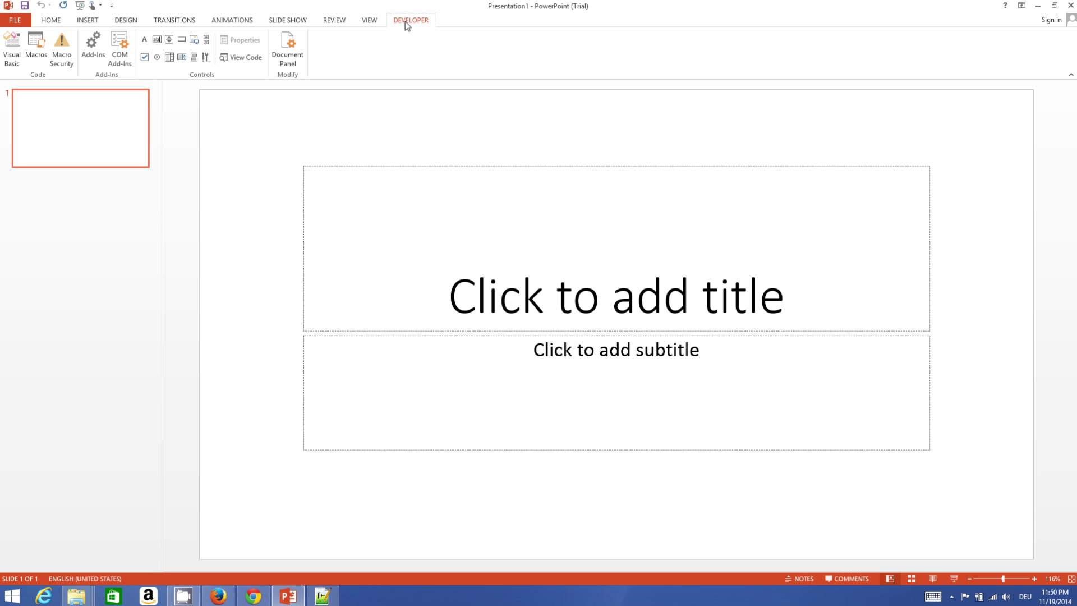
click(206, 59)
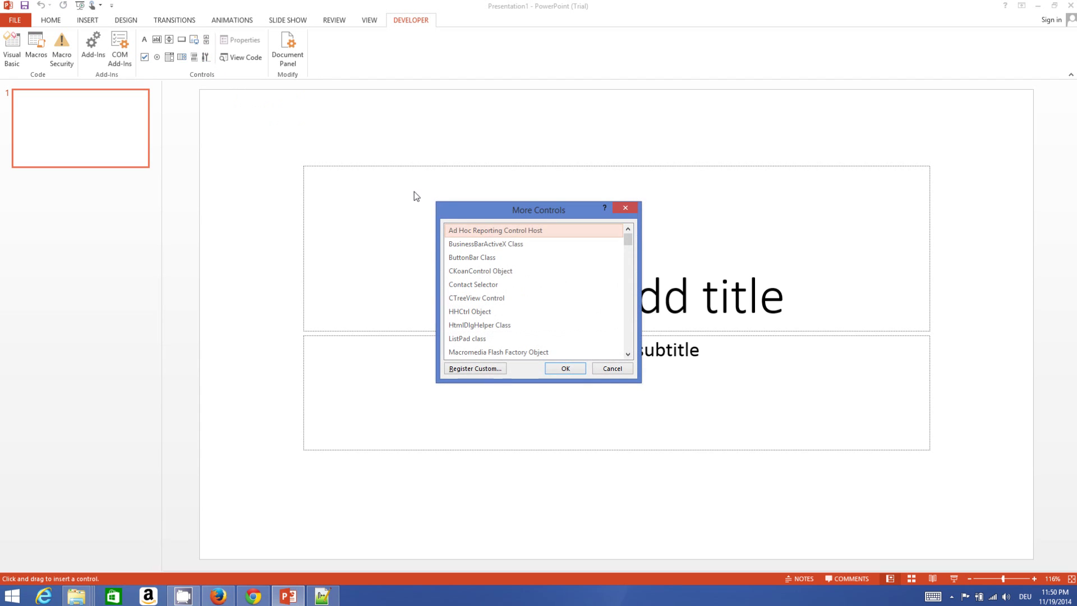
drag(624, 239, 627, 331)
click(485, 333)
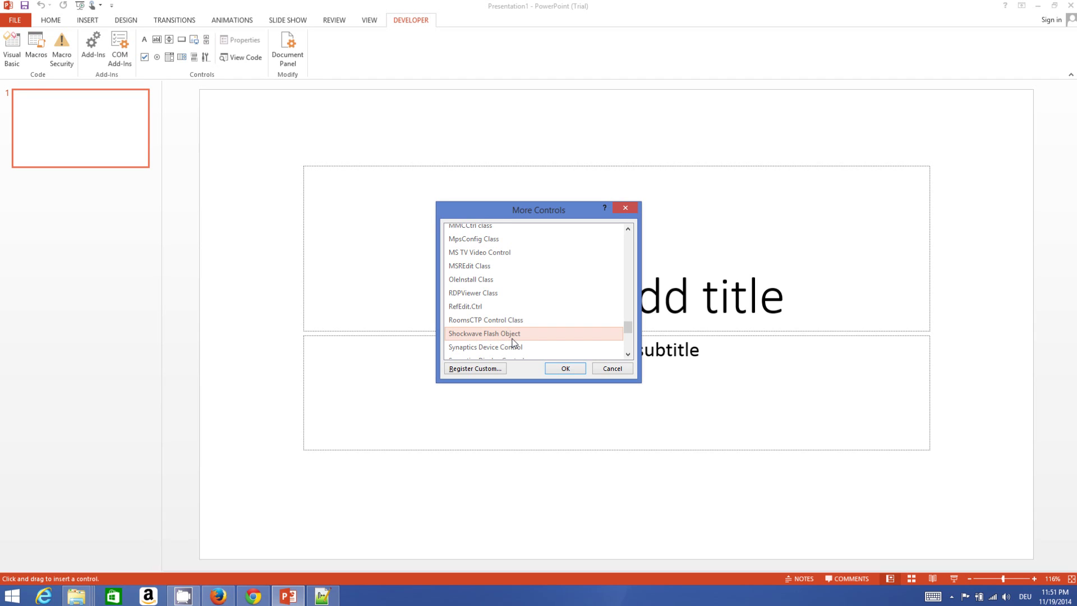
click(564, 369)
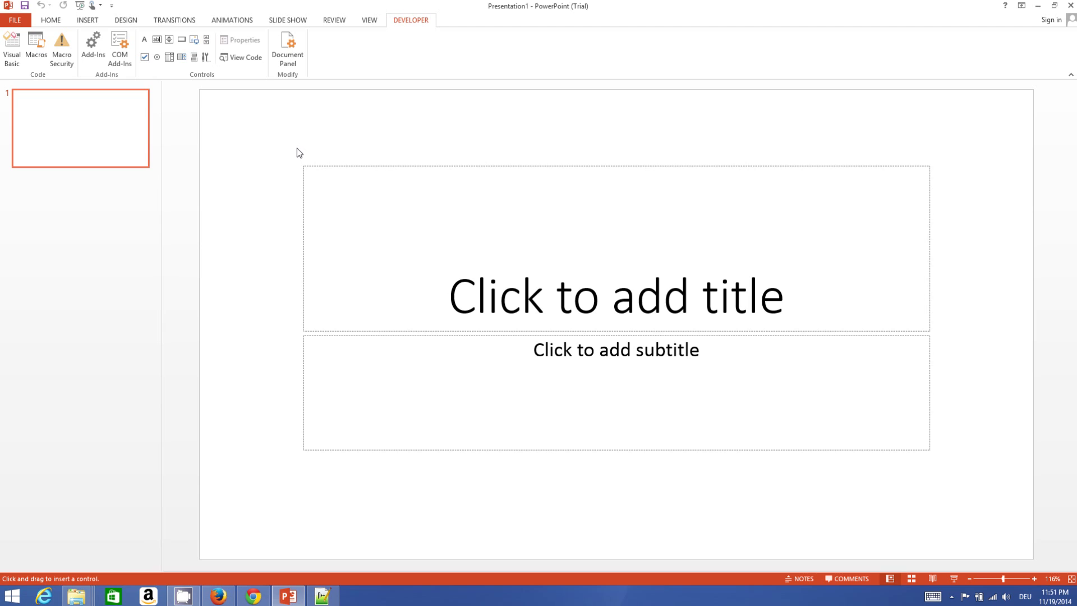
drag(294, 146, 834, 454)
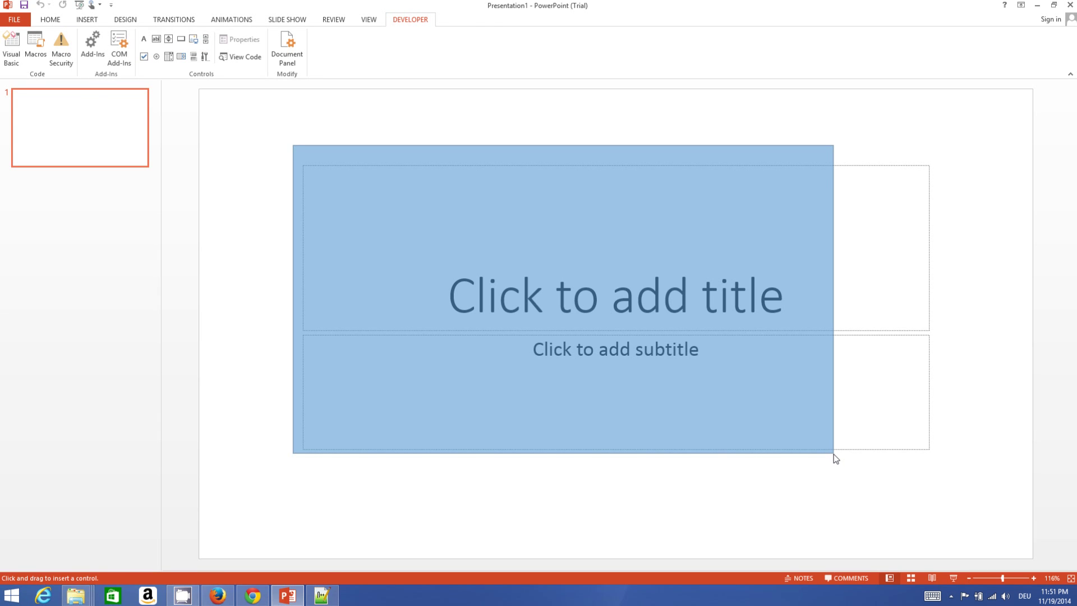
drag(834, 454, 834, 453)
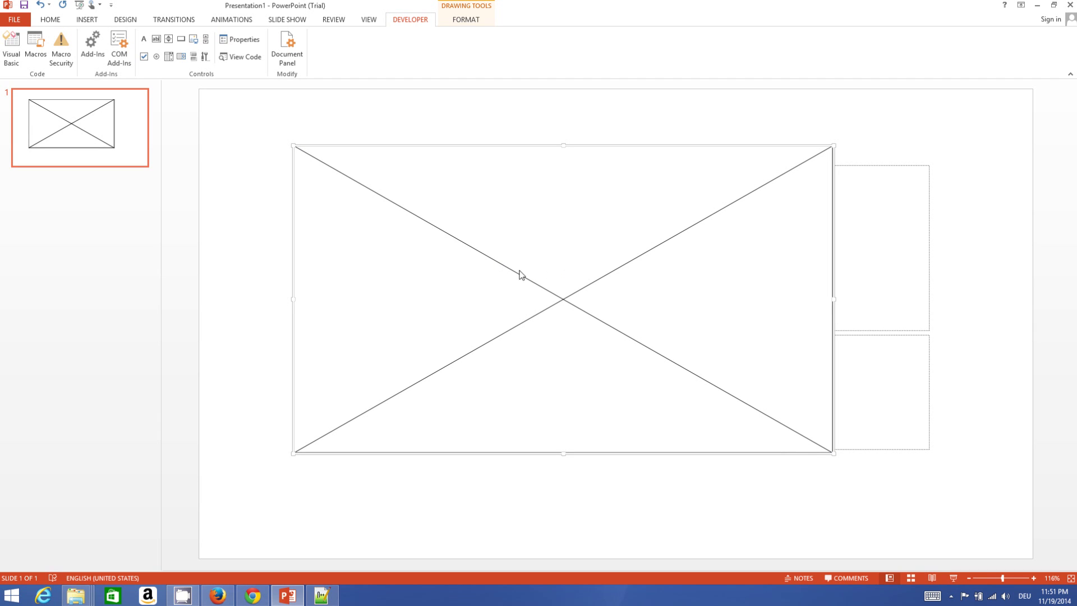
right_click(475, 253)
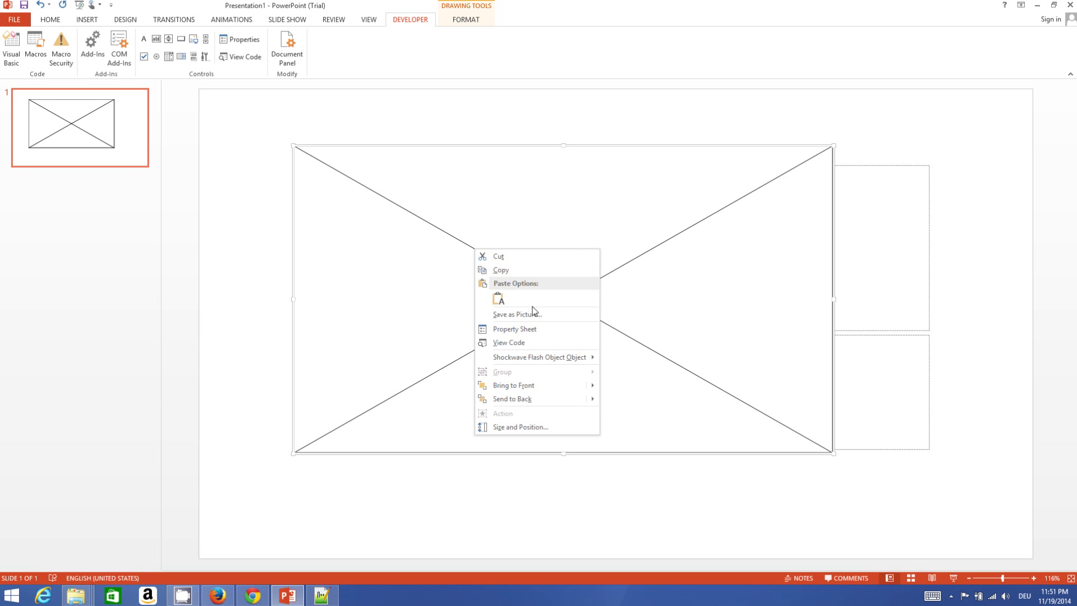
click(427, 308)
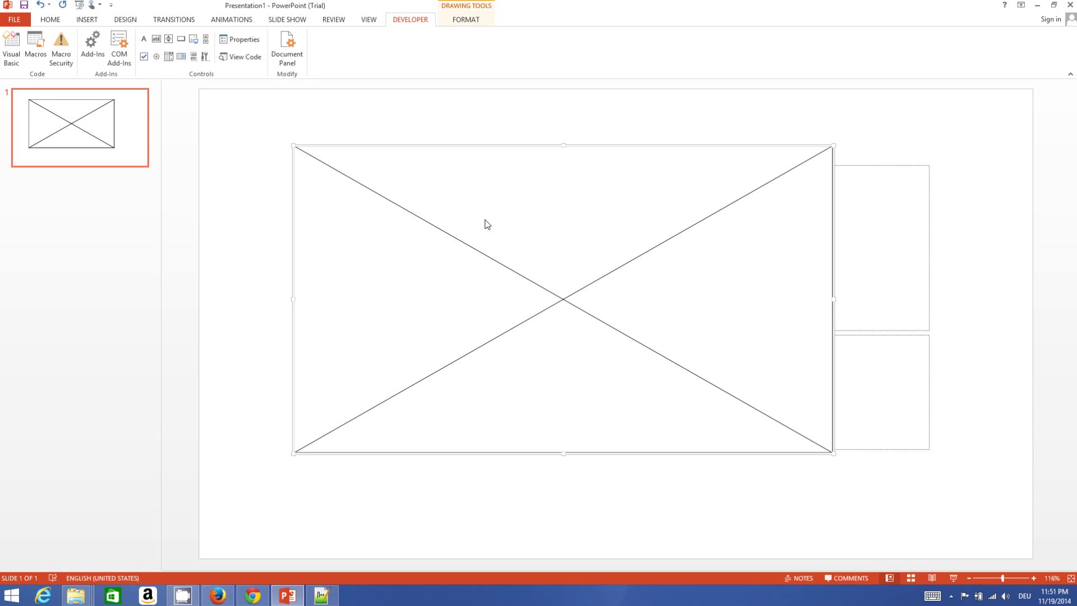
click(415, 603)
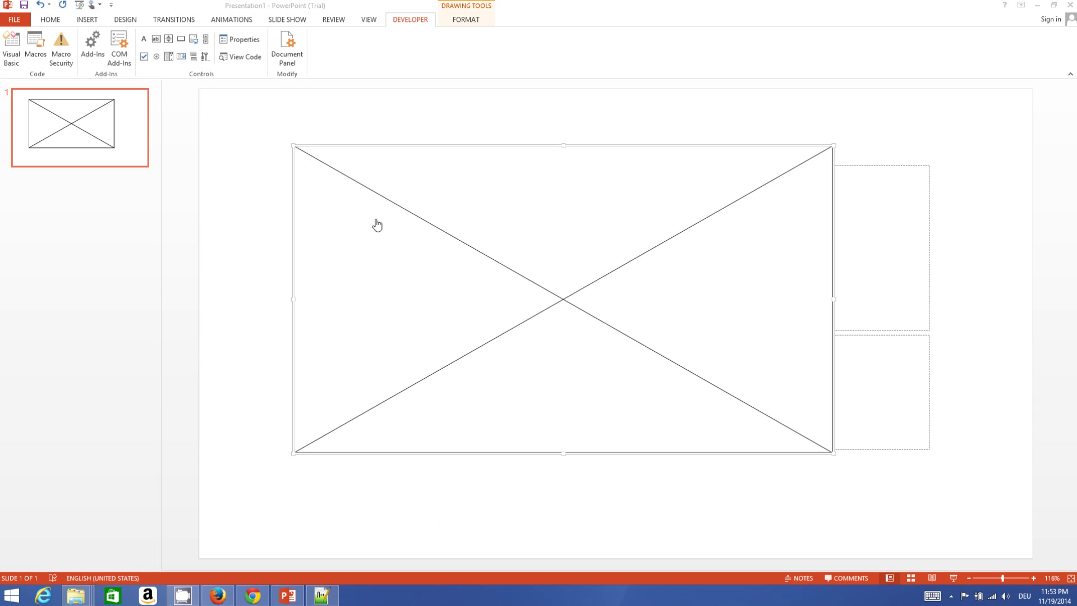
Step: Open the Shockwave Flash object's property sheet, widen it to show full property names and values, and select the Movie property
click(433, 254)
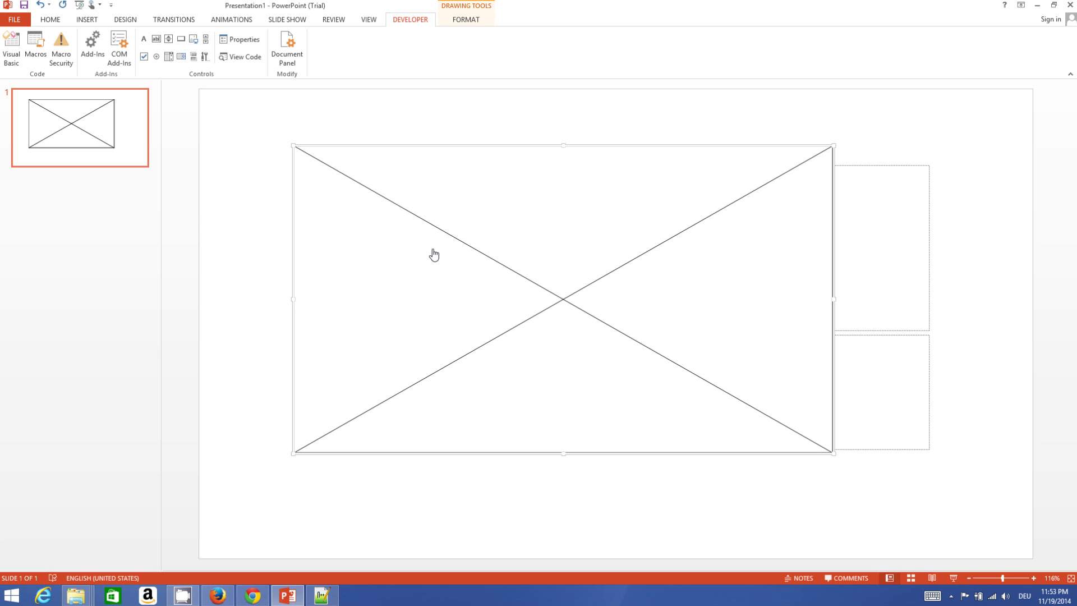
right_click(486, 236)
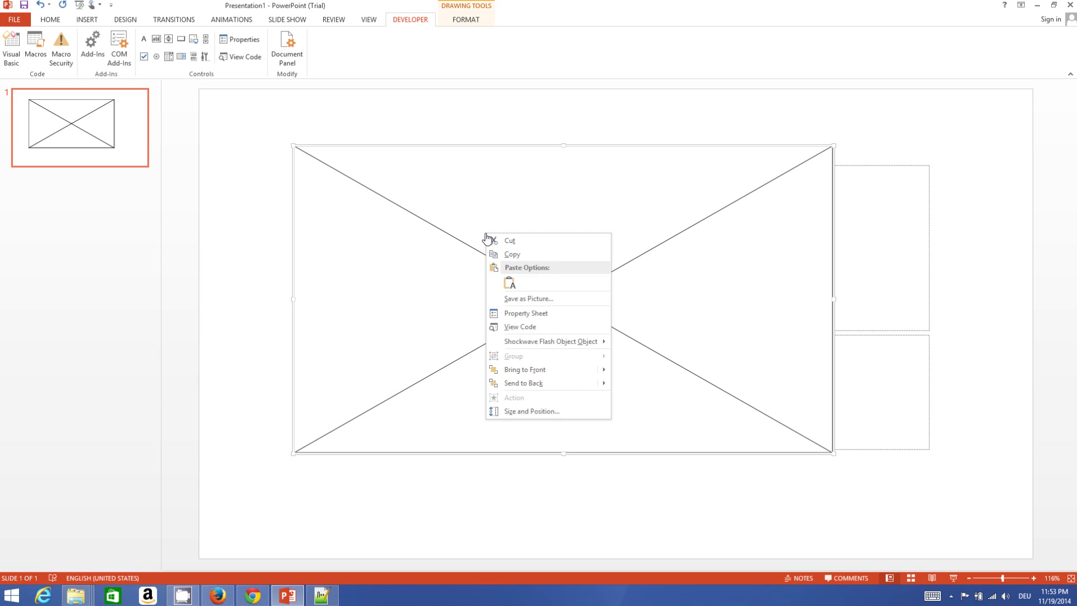
click(524, 316)
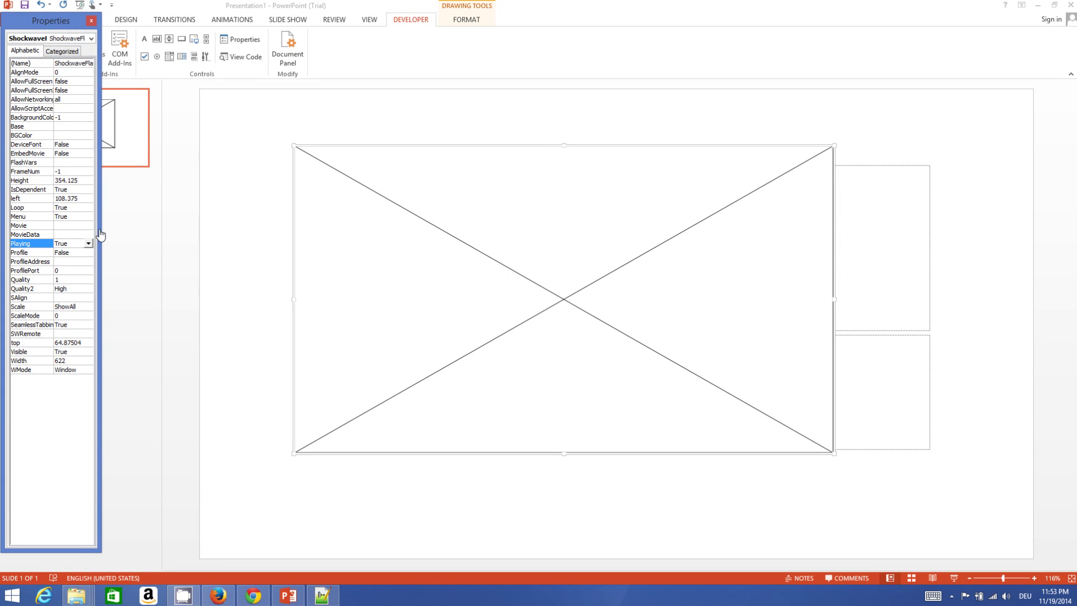
drag(101, 236, 236, 267)
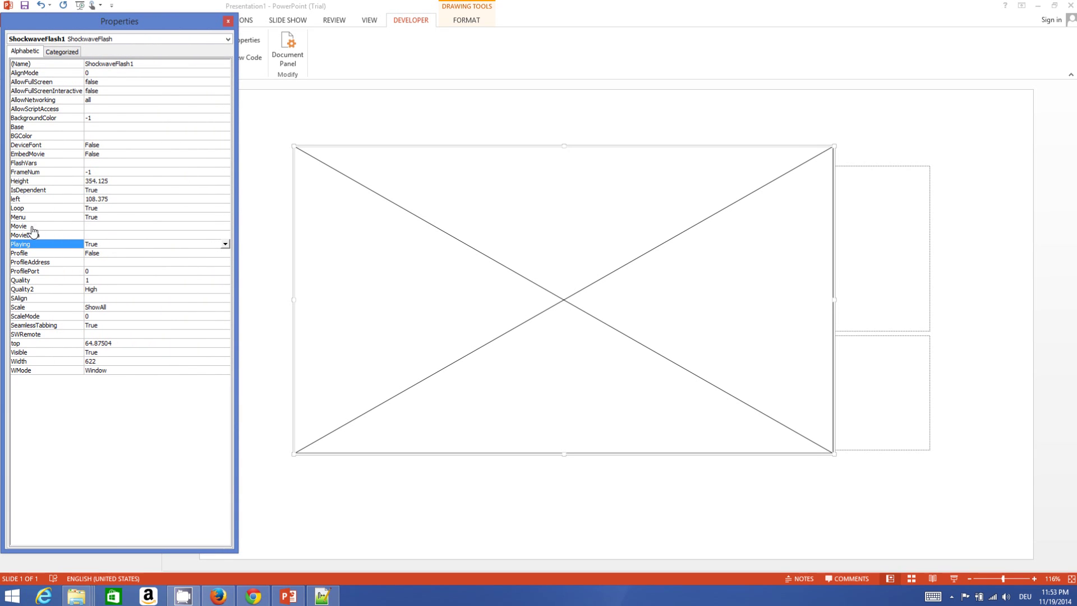
click(82, 227)
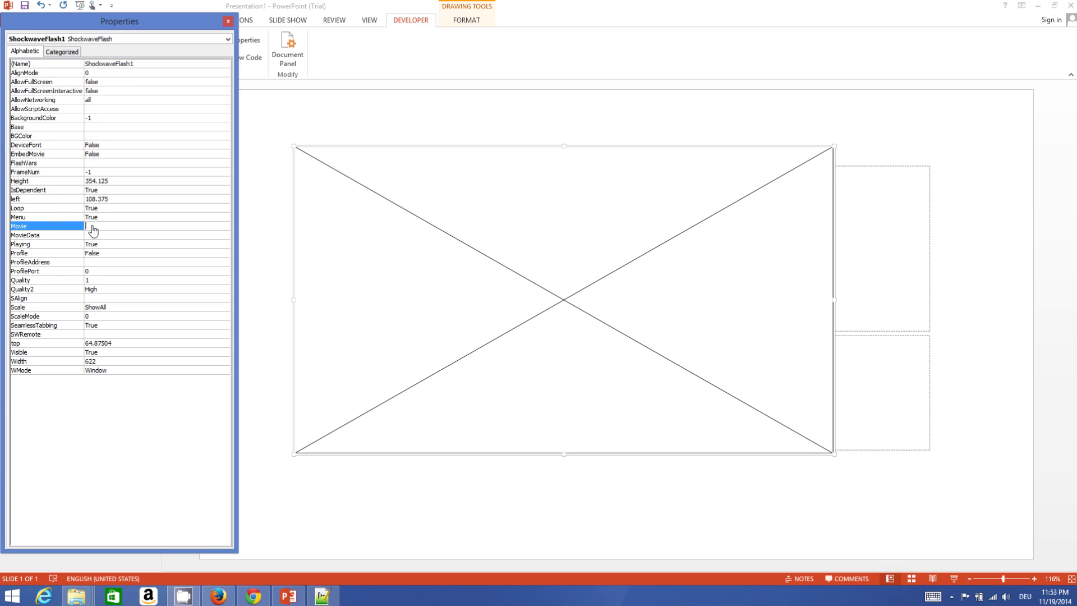
click(322, 596)
drag(777, 70, 51, 66)
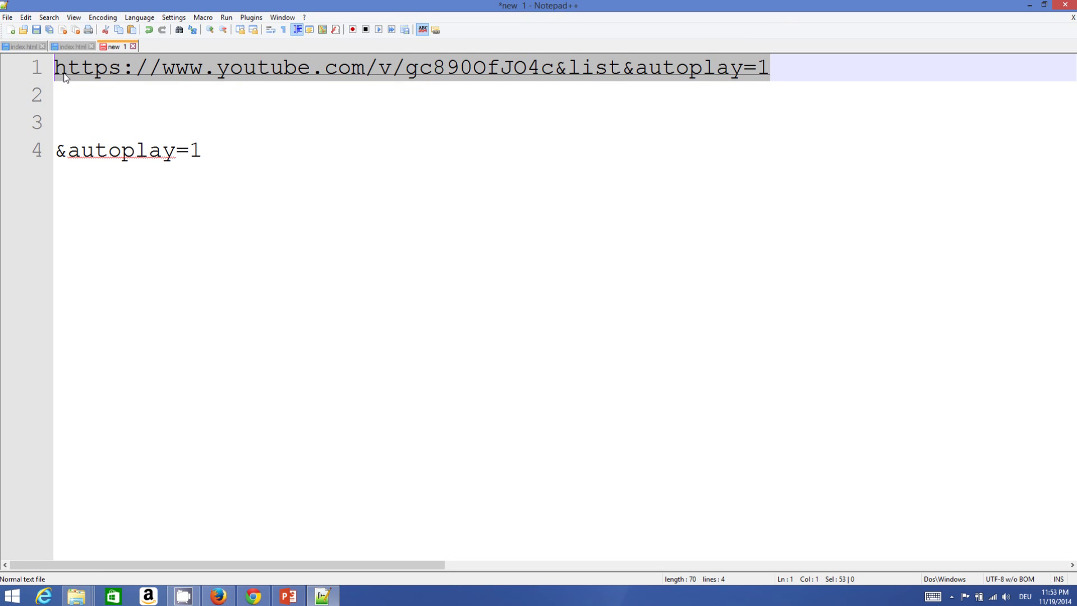
click(63, 71)
drag(827, 66, 56, 65)
key(ctrl+c)
Step: Switch back to PowerPoint and paste the copied YouTube URL as the Flash object's Movie property value
click(288, 595)
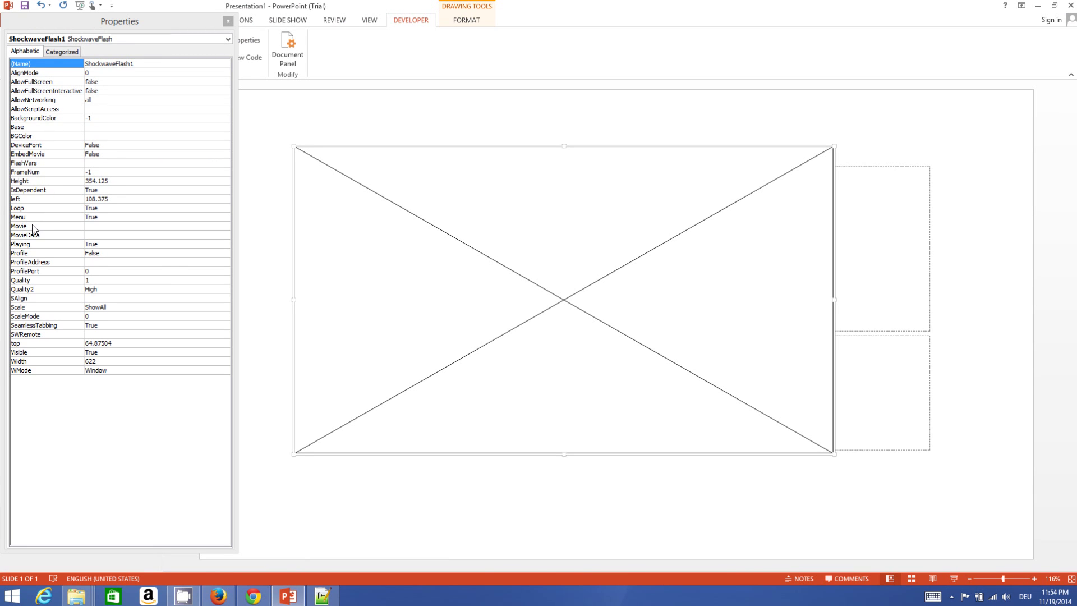
click(95, 227)
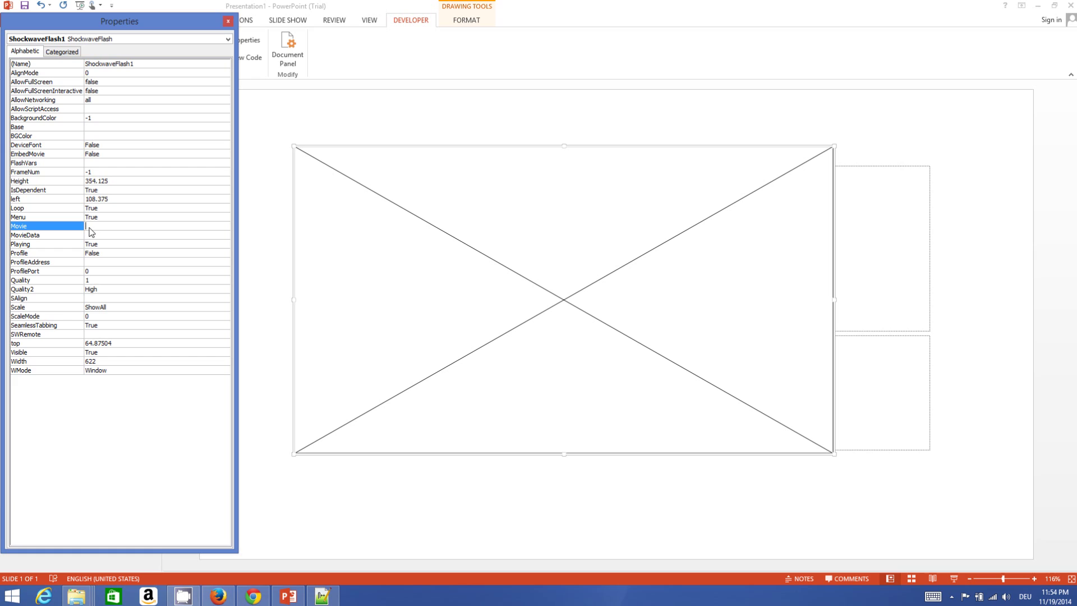
key(ctrl+v)
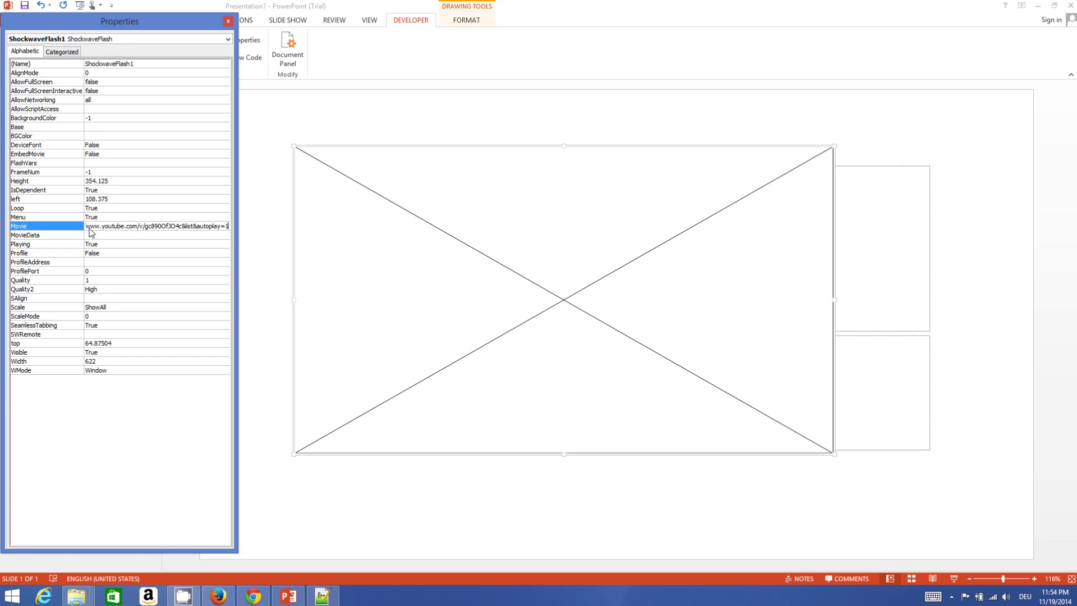